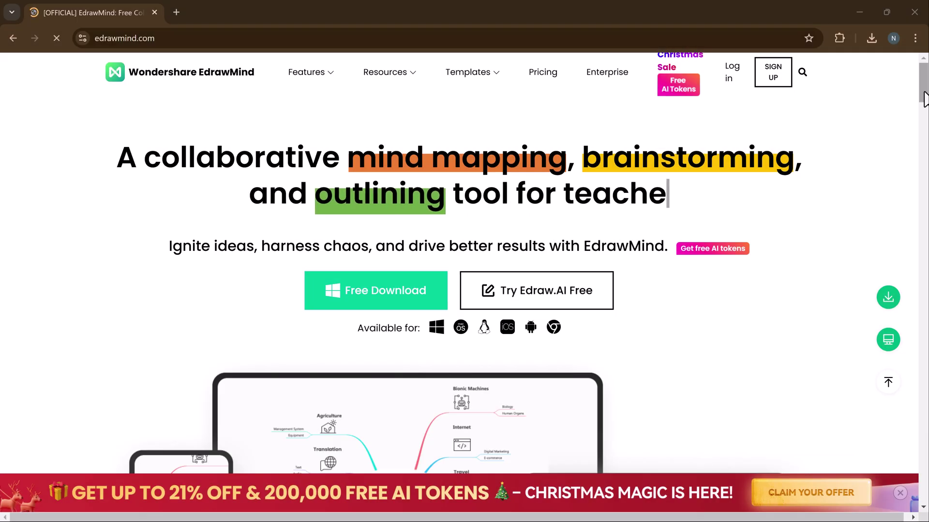
# Scroll through the edrawmind.com homepage in Chrome before opening the EdrawMind desktop Workbench.
pyautogui.moveTo(924, 99); pyautogui.dragTo(927, 457)
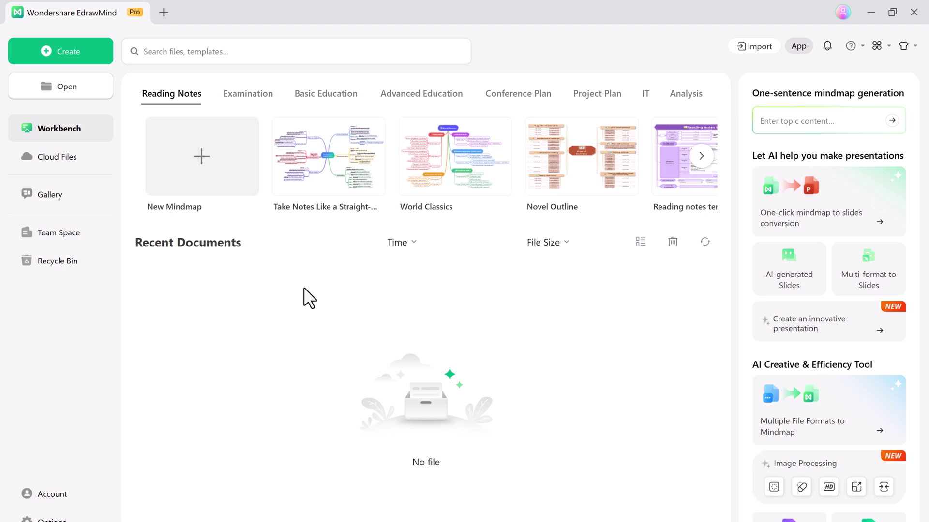
# Browse the Examination, Basic Education, Advanced Education, Conference Plan, Project Plan and Analysis template categories.
pyautogui.click(251, 93)
pyautogui.click(325, 95)
pyautogui.click(421, 95)
pyautogui.click(506, 97)
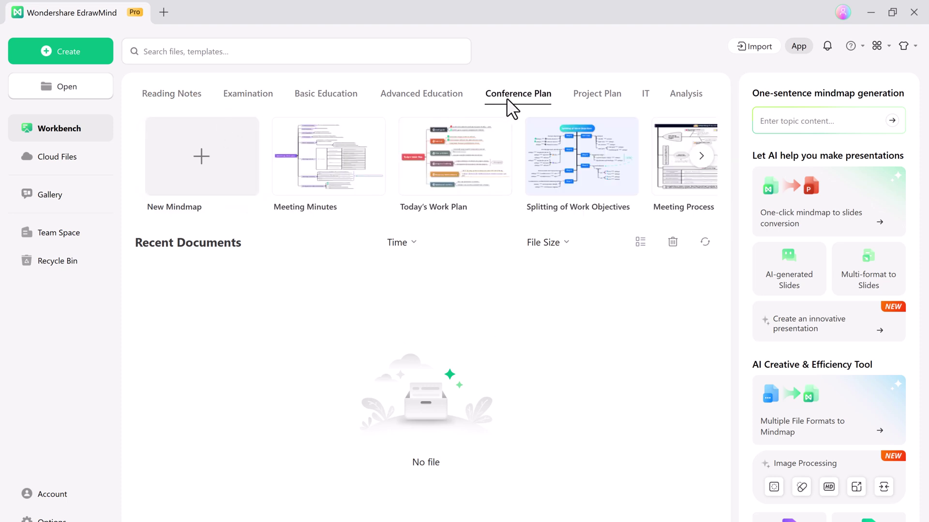
pyautogui.click(604, 100)
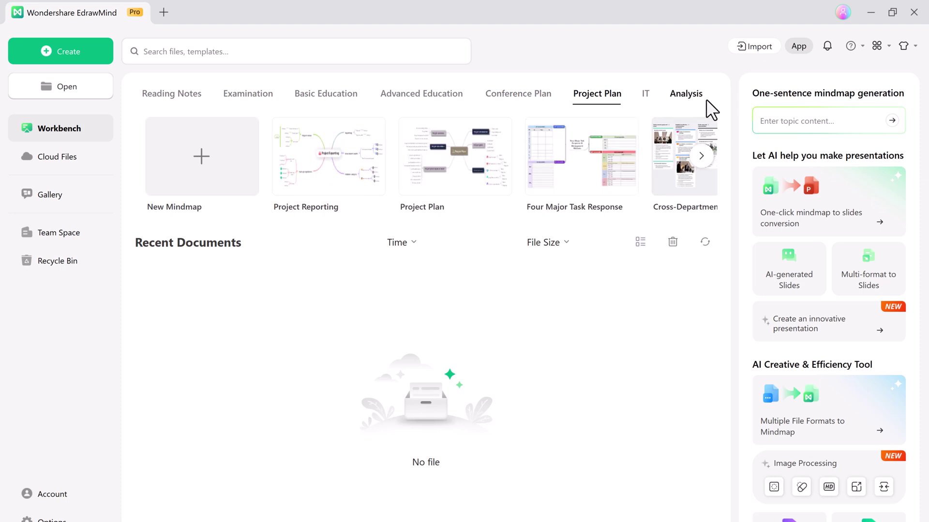
pyautogui.click(687, 104)
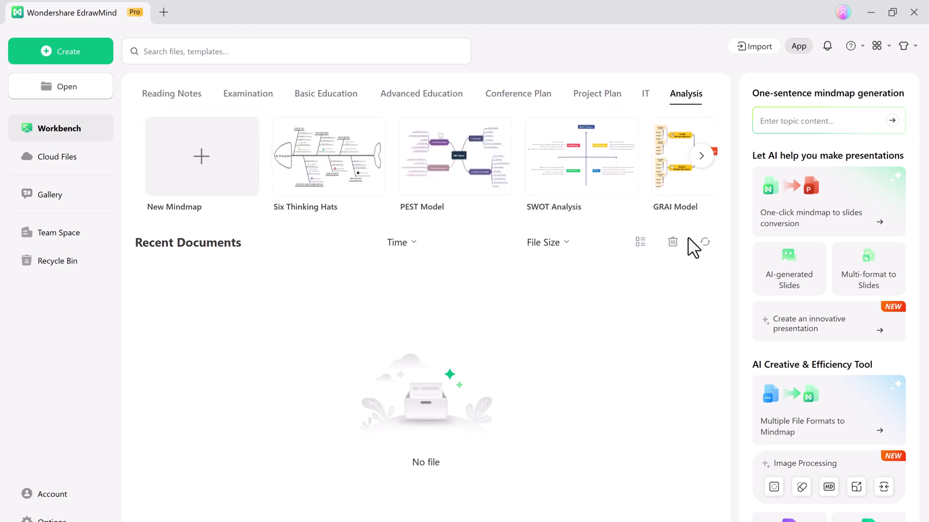
# Start a new AI Slides deck using Topic Generation.
pyautogui.click(80, 44)
pyautogui.click(189, 305)
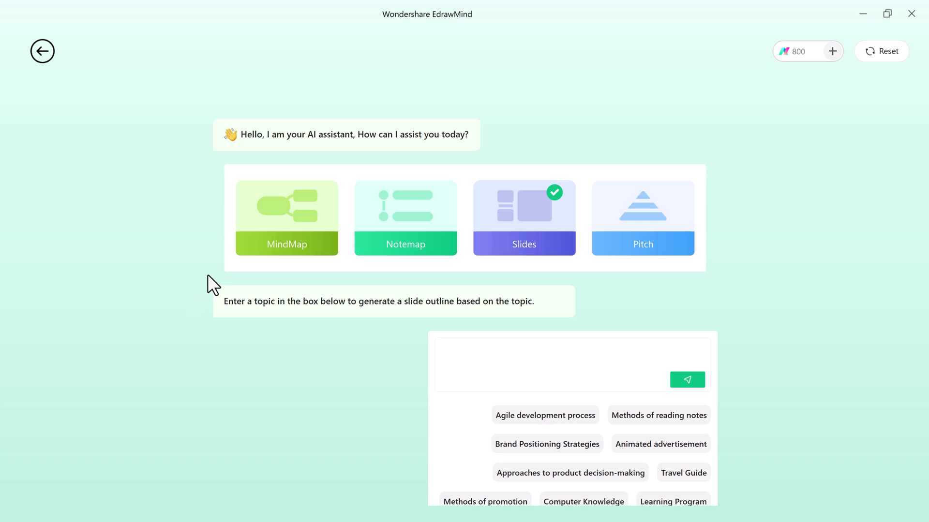
pyautogui.click(524, 214)
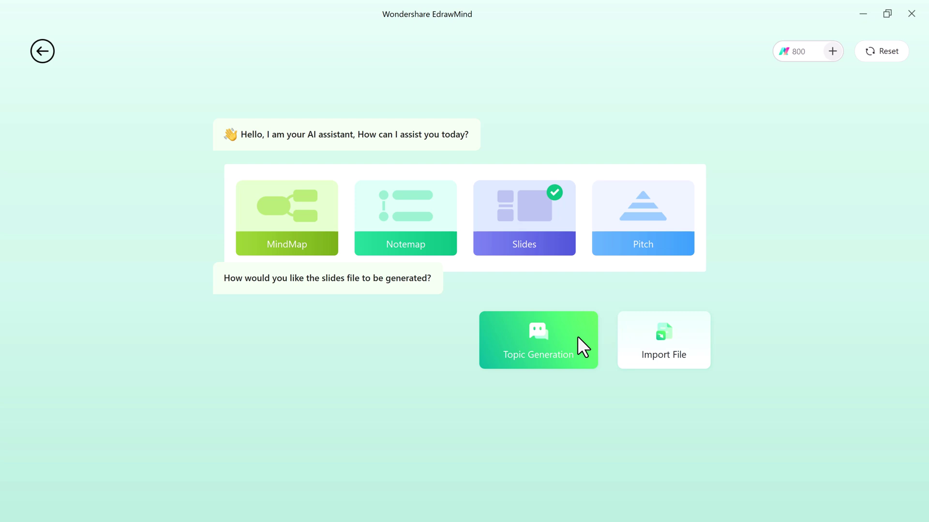
pyautogui.click(578, 338)
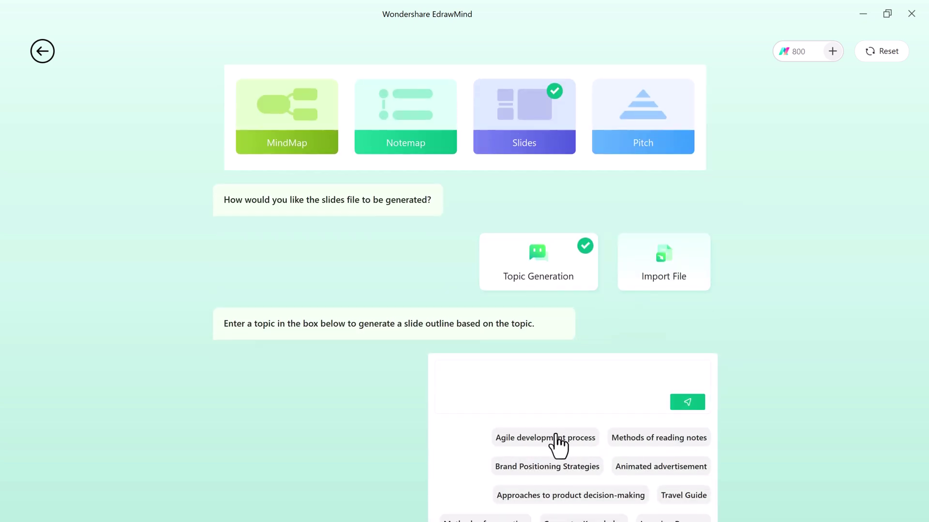
# Replace the suggested topic with 'The Impact of AI on Job Markets'.
pyautogui.click(657, 472)
pyautogui.click(587, 439)
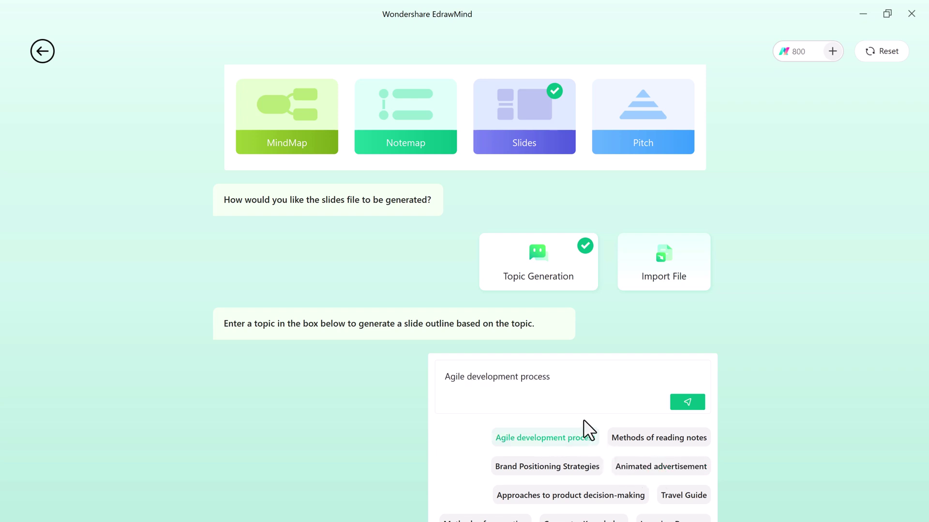
pyautogui.hotkey('ctrl', 'shift', 'Left')
pyautogui.hotkey('ctrl', 'shift', 'Left')
pyautogui.hotkey('ctrl', 'shift', 'Left')
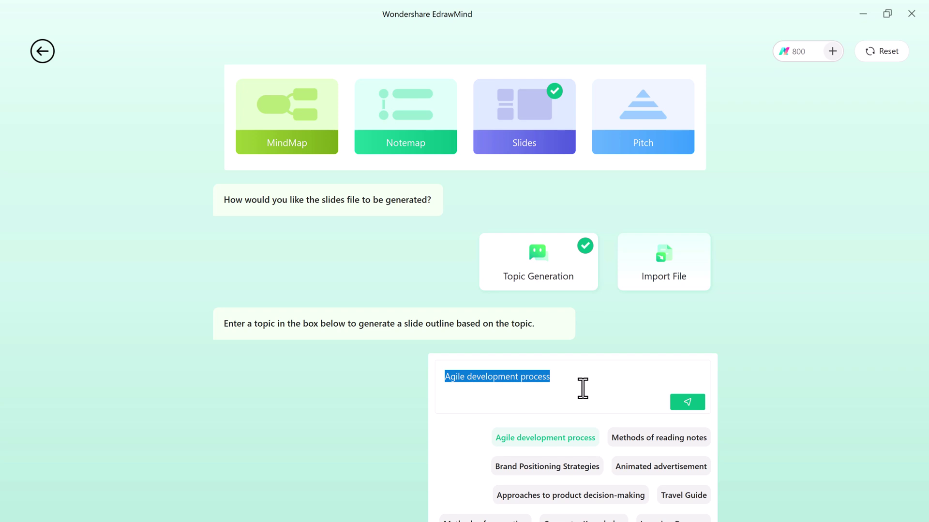
pyautogui.press('BackSpace')
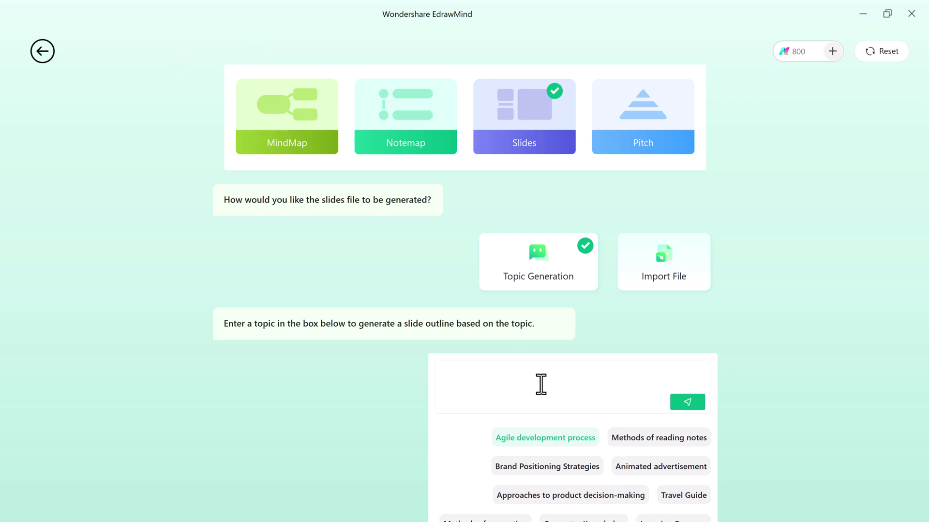
pyautogui.write('The Impact of AI on Job Markets')
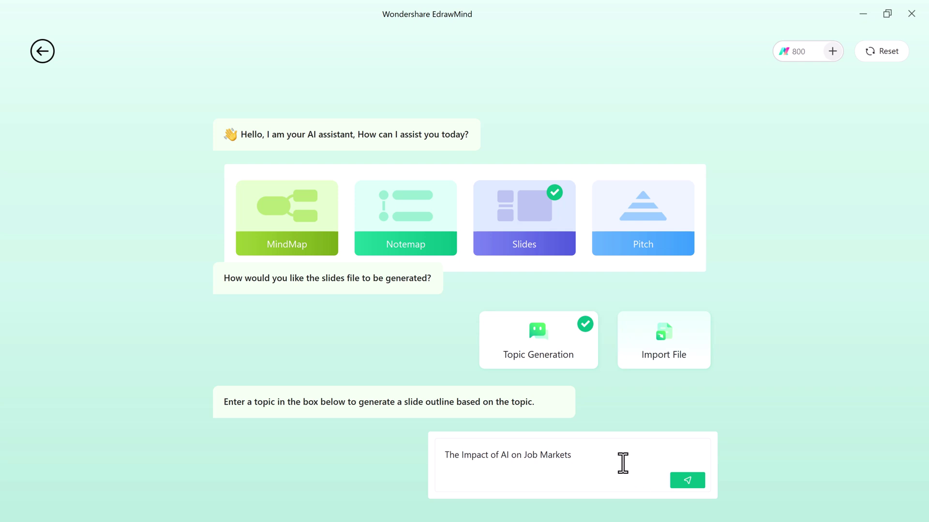
# Generate the outline and review its sections, including Social and Ethical Considerations and Future Outlook.
pyautogui.click(695, 486)
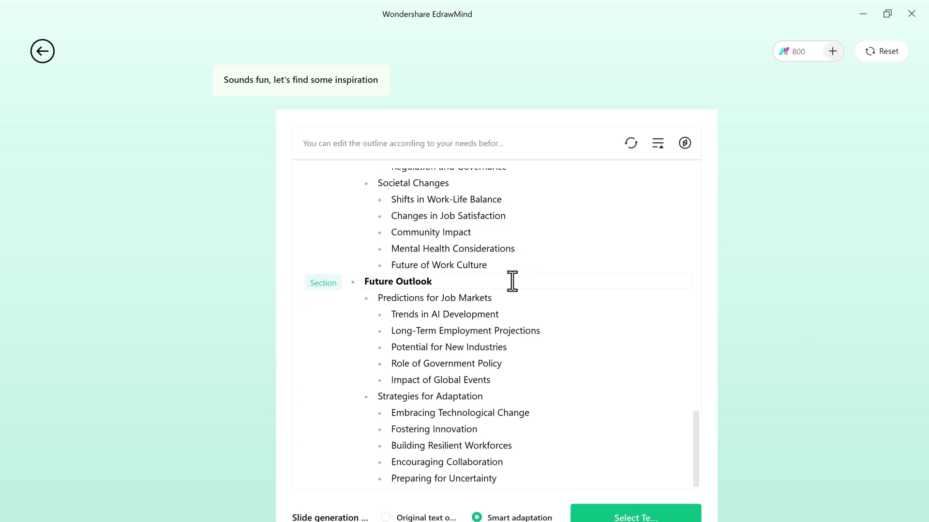
pyautogui.scroll(3, 500, 281)
pyautogui.scroll(6, 499, 282)
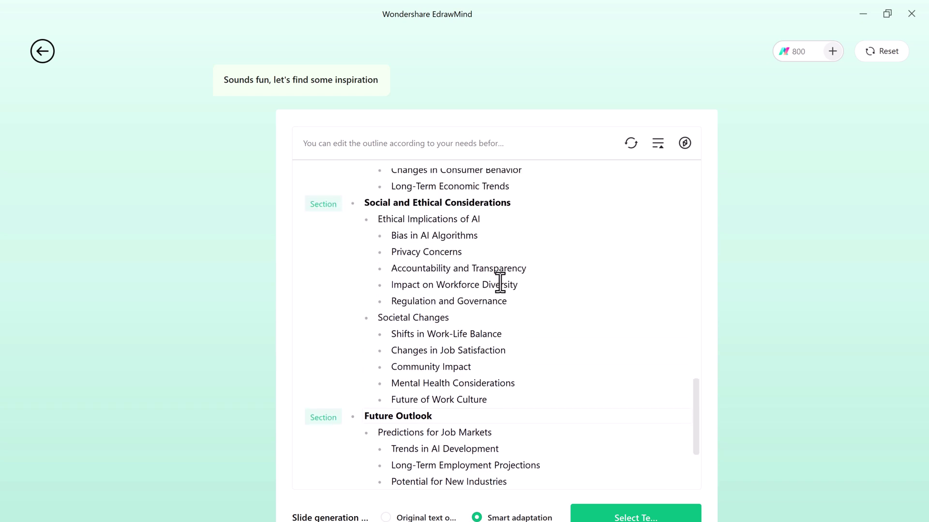
pyautogui.click(506, 202)
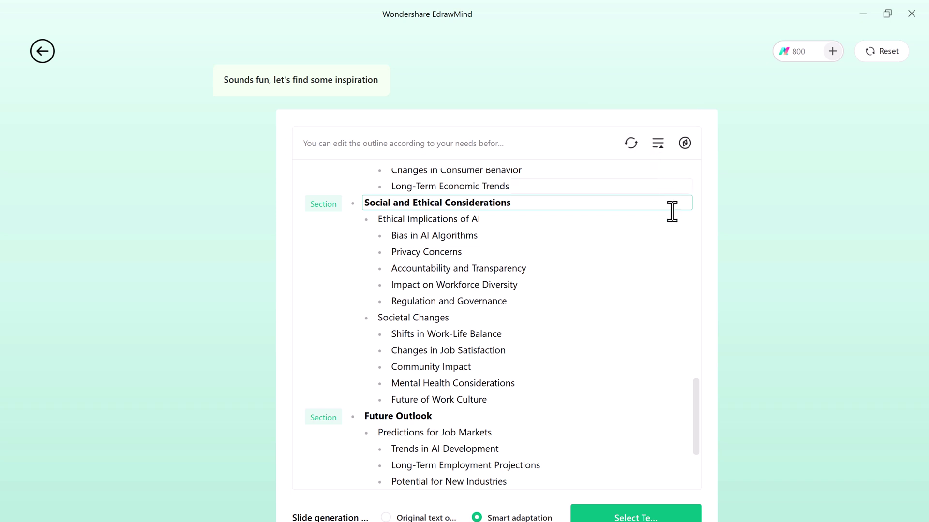
pyautogui.scroll(-3, 675, 242)
pyautogui.scroll(-2, 659, 303)
pyautogui.scroll(3, 643, 361)
pyautogui.scroll(-3, 603, 376)
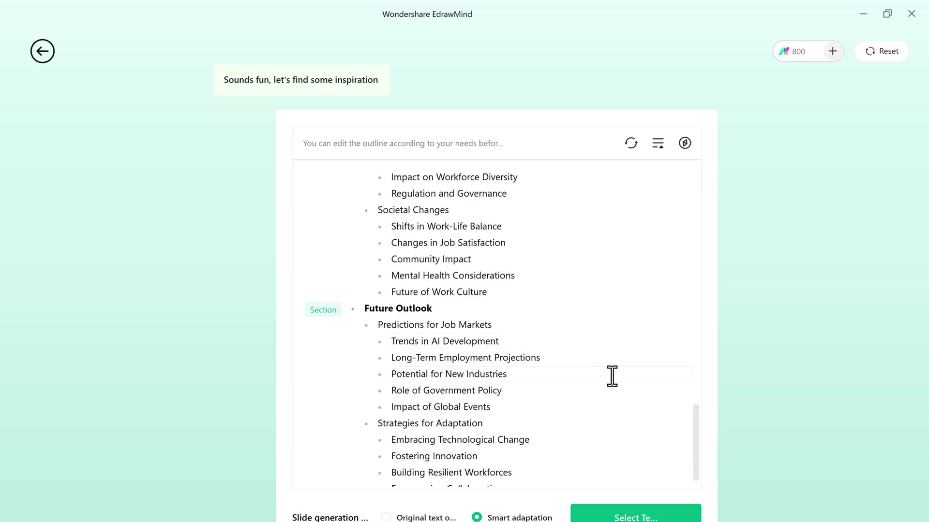
pyautogui.scroll(-1, 628, 401)
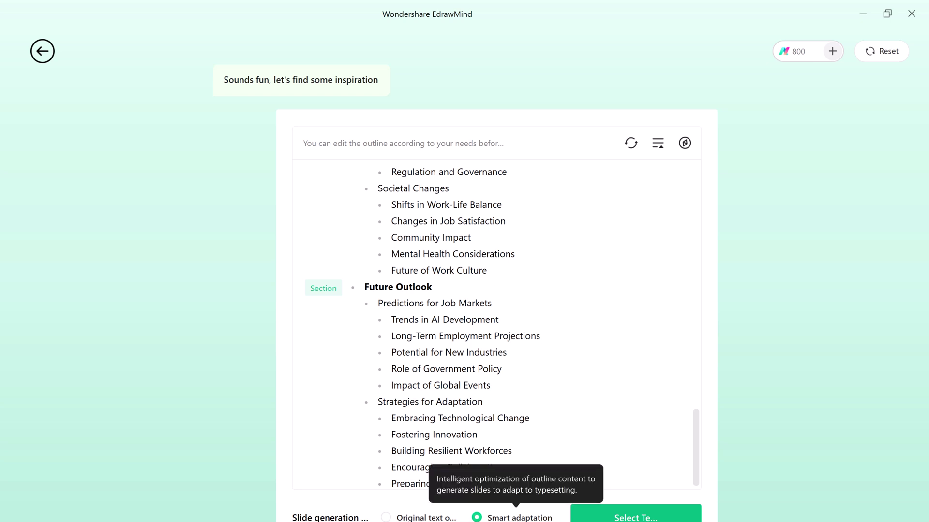
# Choose the dark silver-wave slide template and generate the 21-slide deck.
pyautogui.click(645, 517)
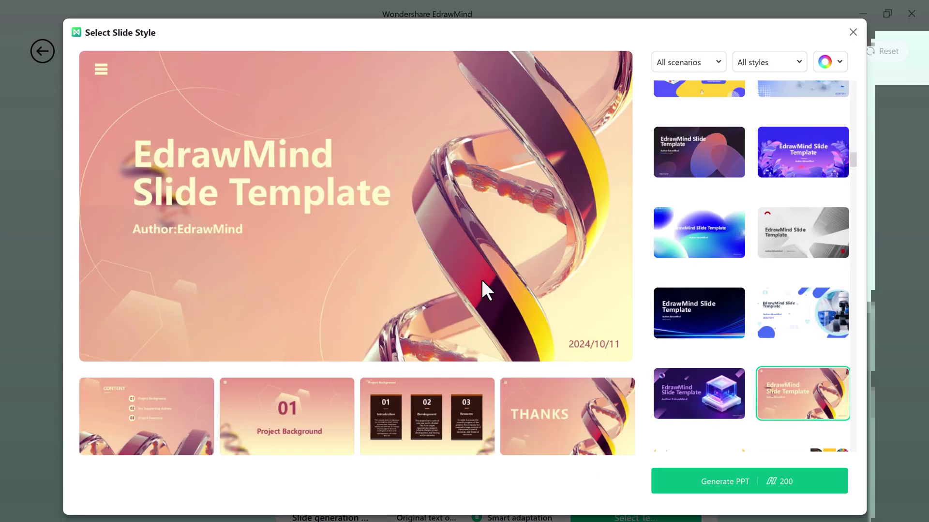
pyautogui.scroll(10, 732, 196)
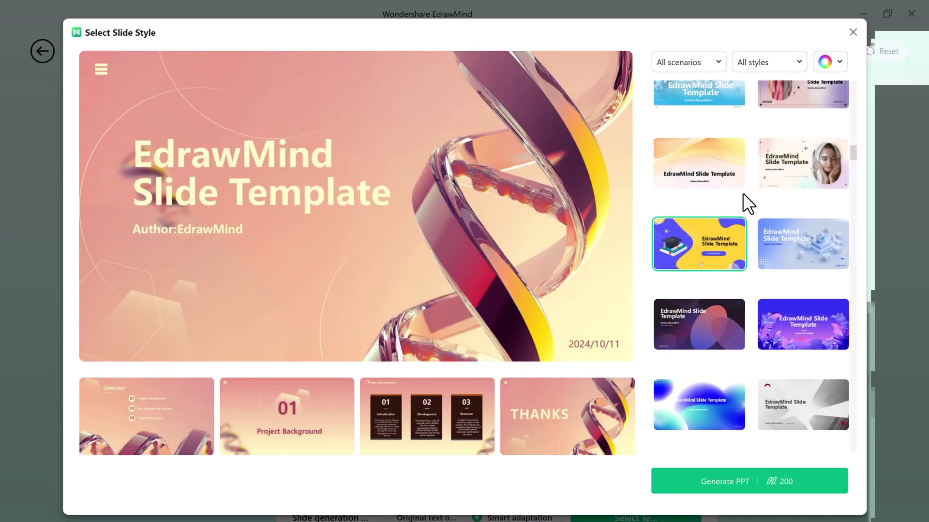
pyautogui.scroll(6, 782, 221)
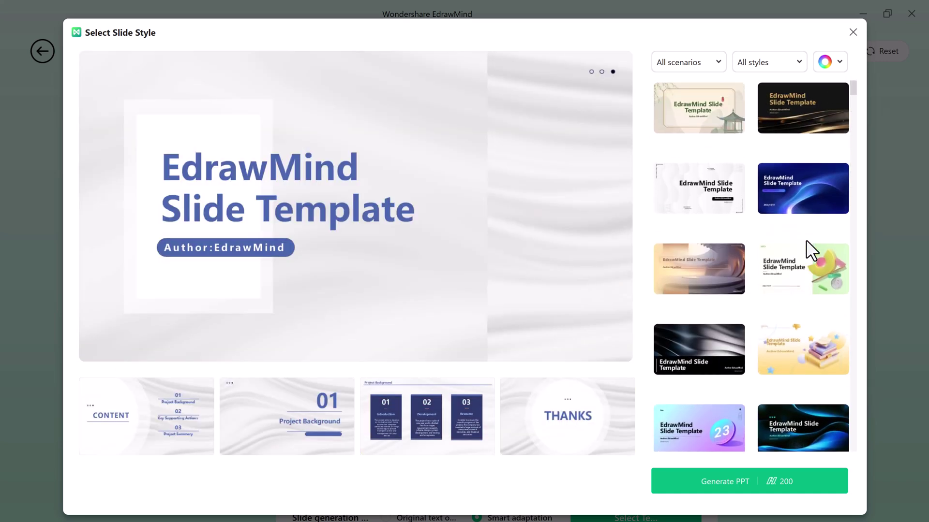
pyautogui.click(821, 113)
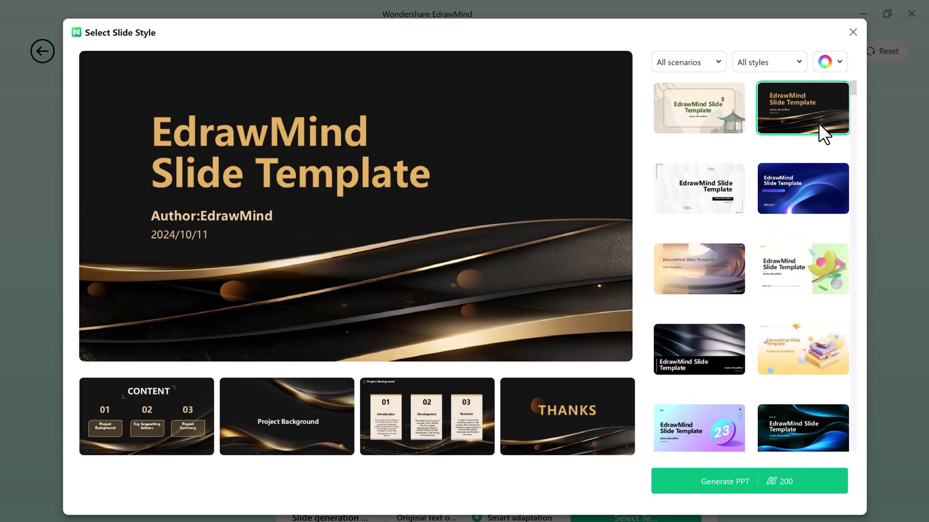
pyautogui.scroll(-1, 774, 285)
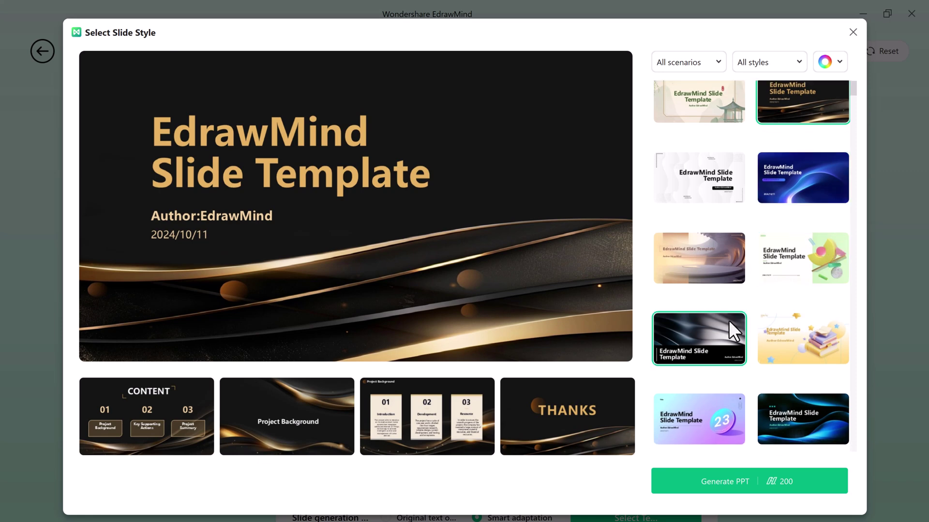
pyautogui.click(718, 326)
pyautogui.click(746, 485)
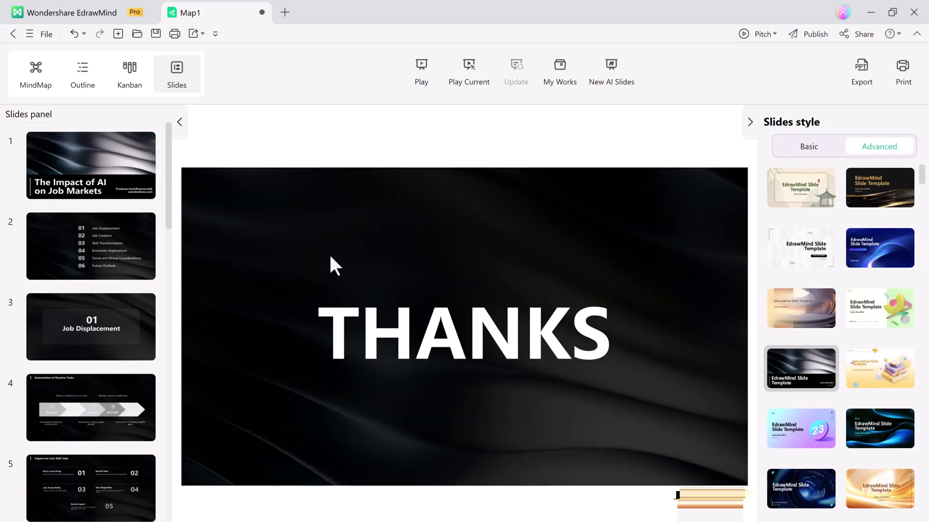
pyautogui.click(85, 139)
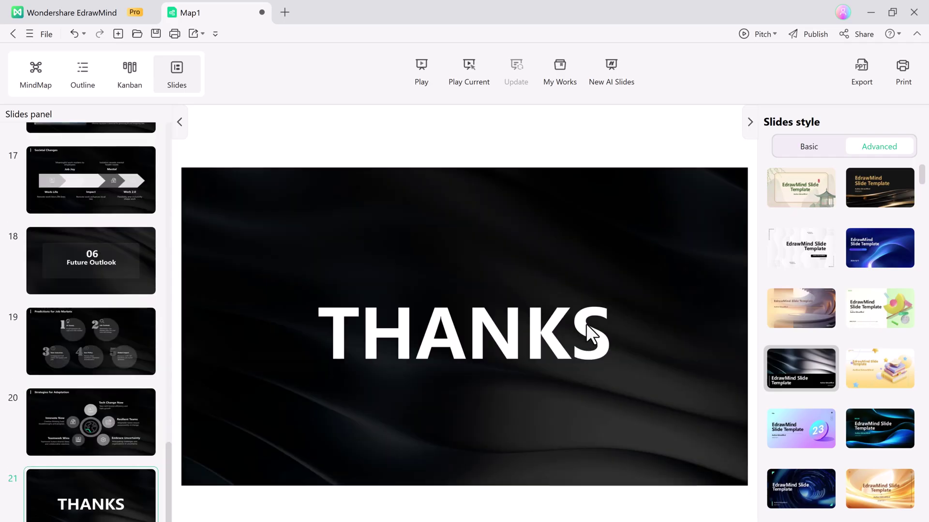
# Switch the whole deck to the light robot-hand template and confirm the style change.
pyautogui.click(794, 246)
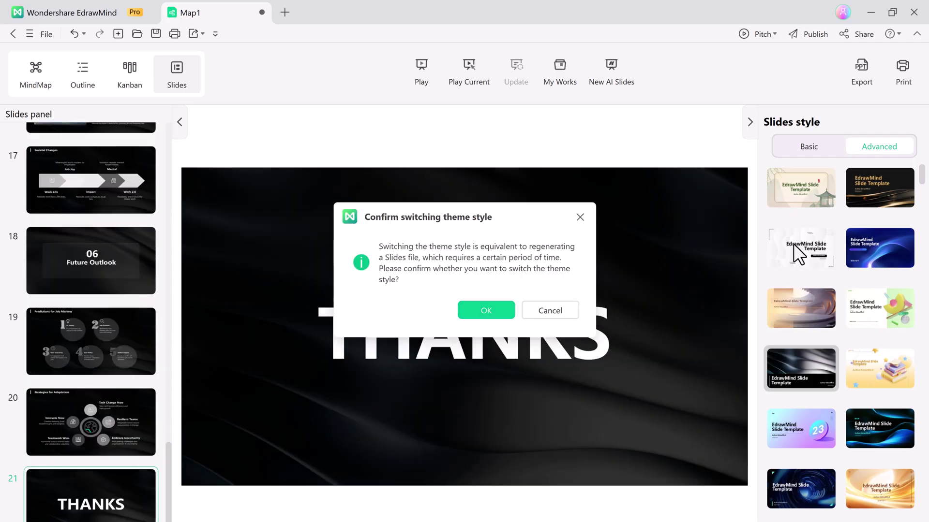
pyautogui.click(534, 313)
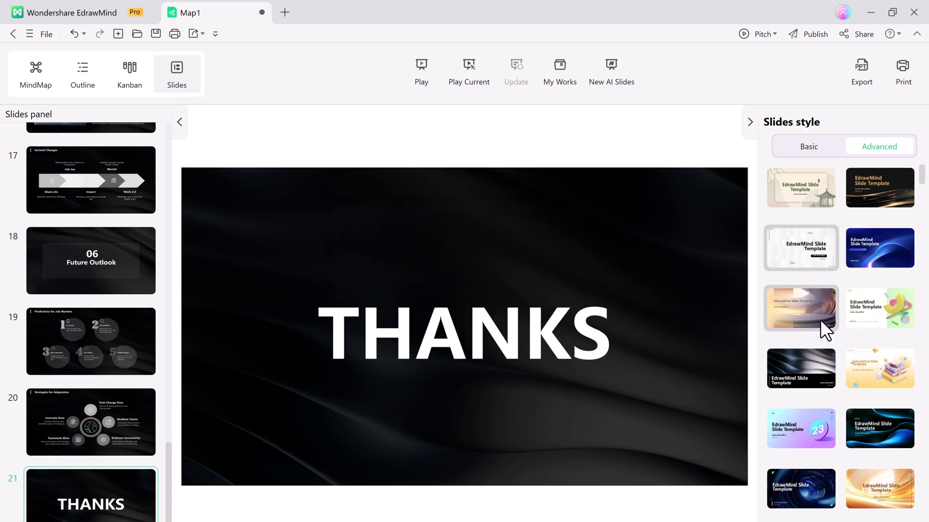
pyautogui.scroll(-10, 826, 332)
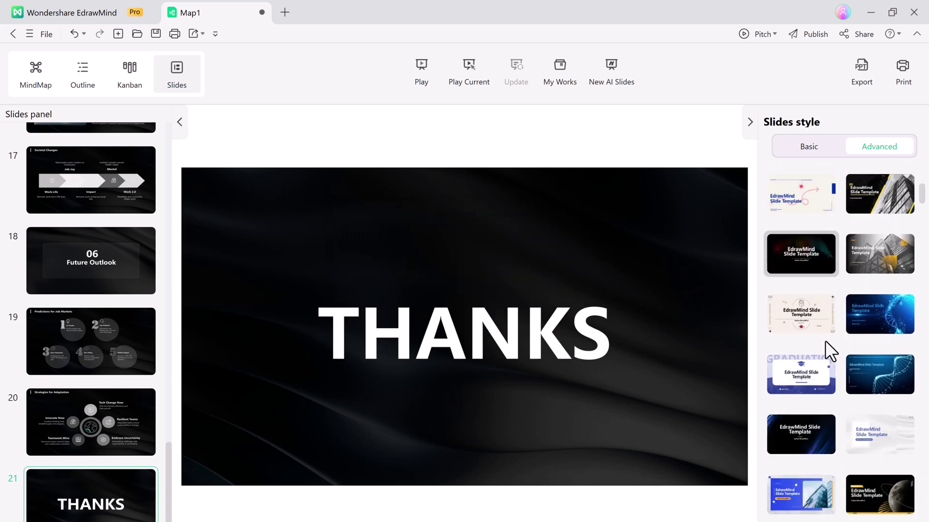
pyautogui.scroll(-10, 830, 351)
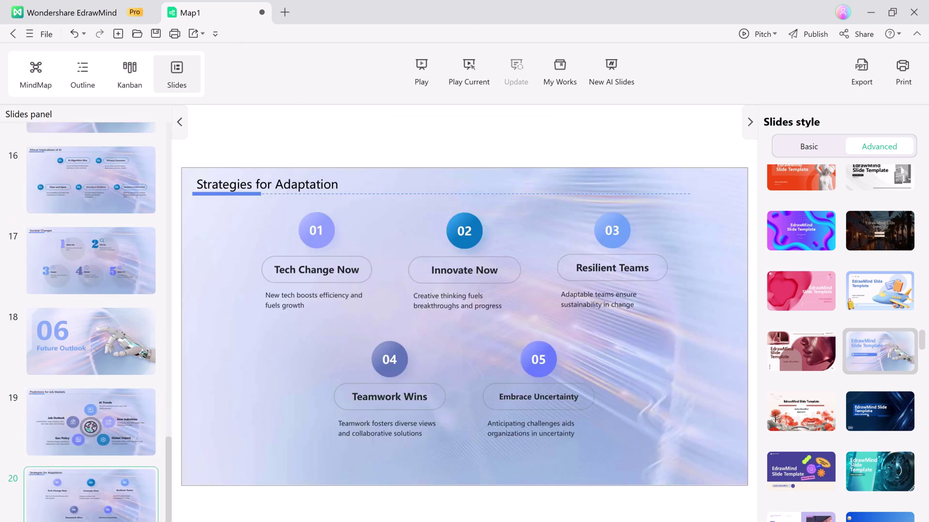
# Review the Ethical Implications, Future Outlook, CONTENT and Automation of Routine Tasks slides.
pyautogui.click(111, 203)
pyautogui.click(121, 323)
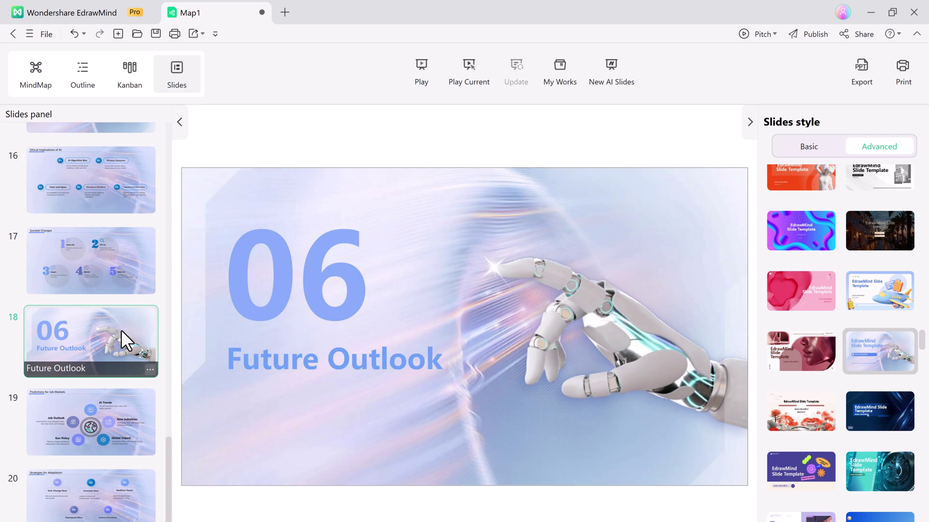
pyautogui.click(120, 370)
pyautogui.scroll(20, 111, 291)
pyautogui.click(109, 257)
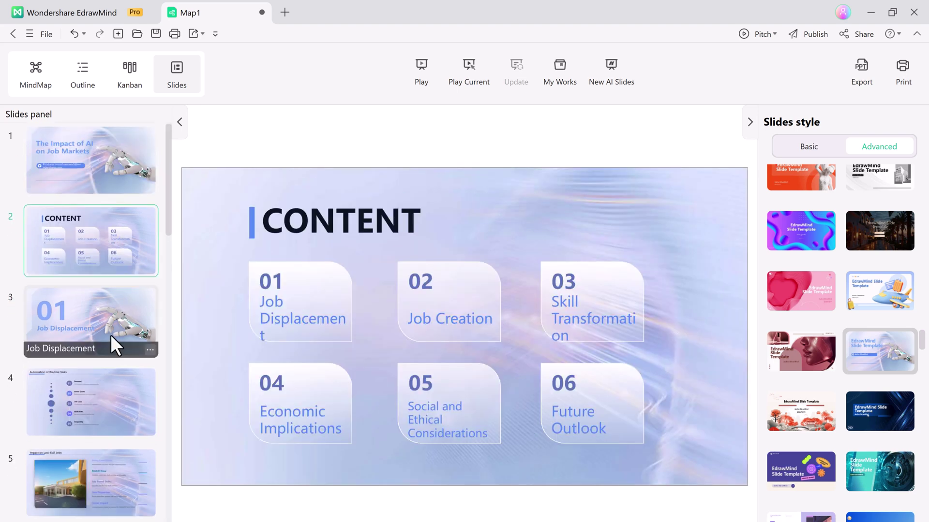
pyautogui.click(118, 405)
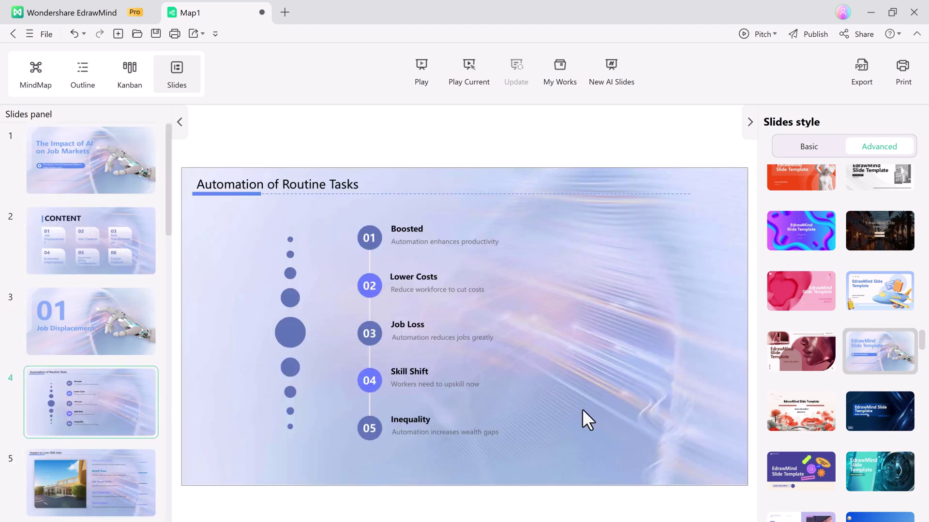
pyautogui.click(855, 34)
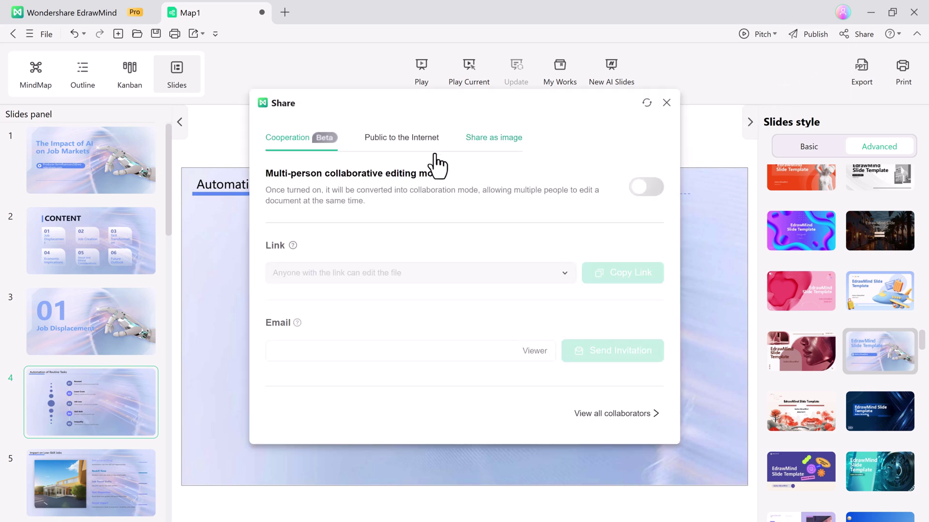
pyautogui.click(409, 147)
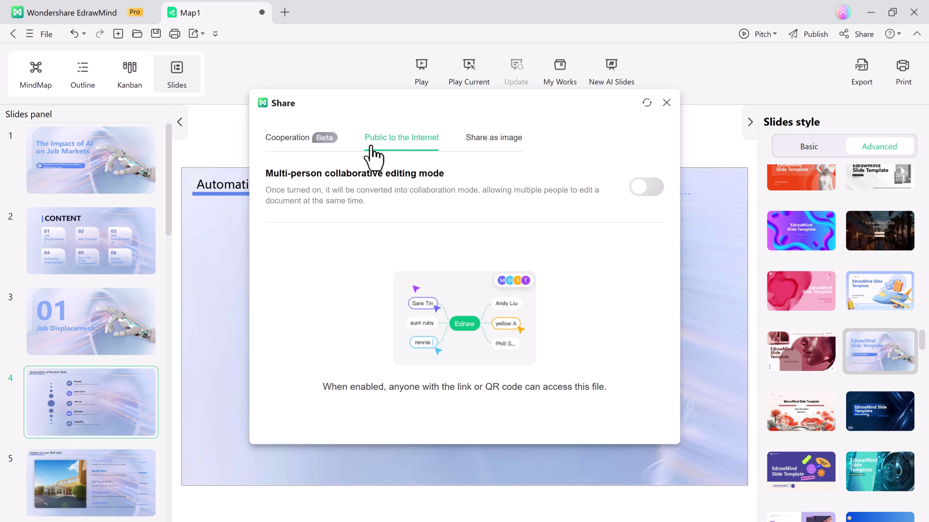
pyautogui.click(288, 137)
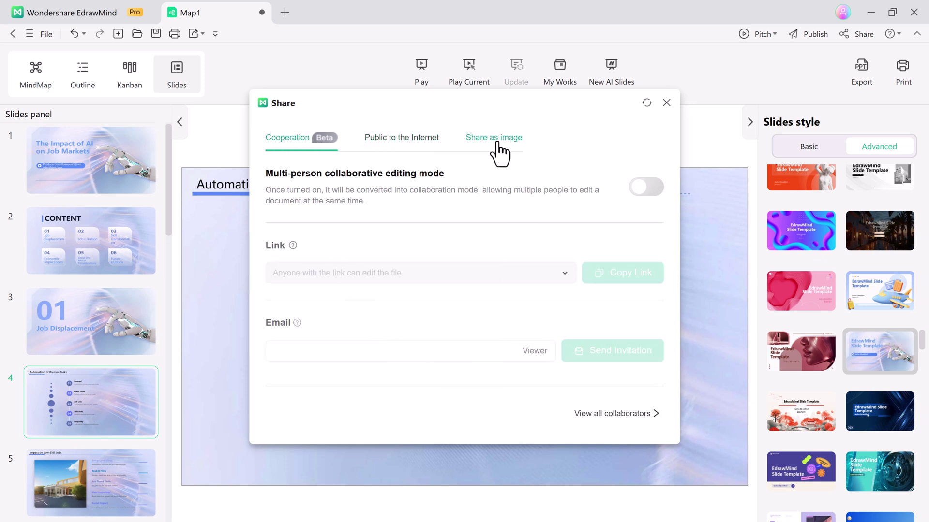
pyautogui.click(463, 145)
pyautogui.click(667, 102)
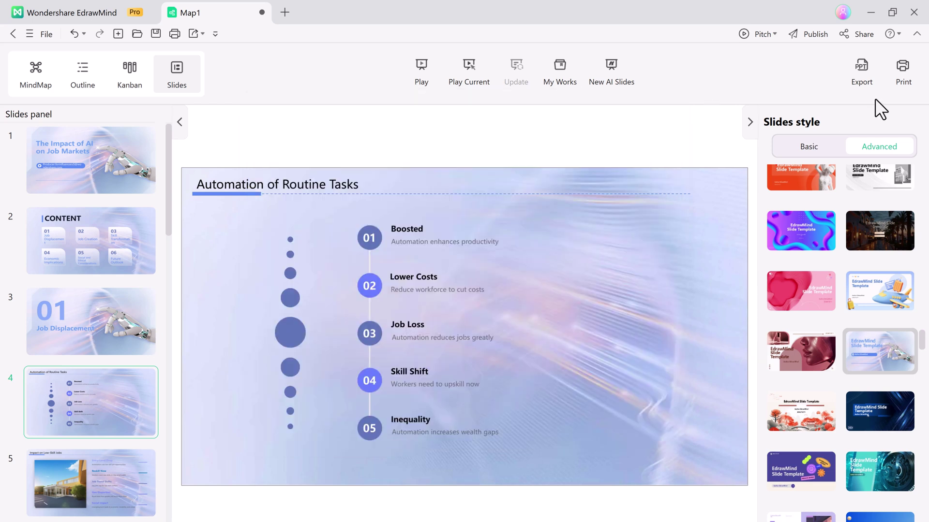
# Export the deck as Editable Slides in Advanced mode.
pyautogui.click(862, 72)
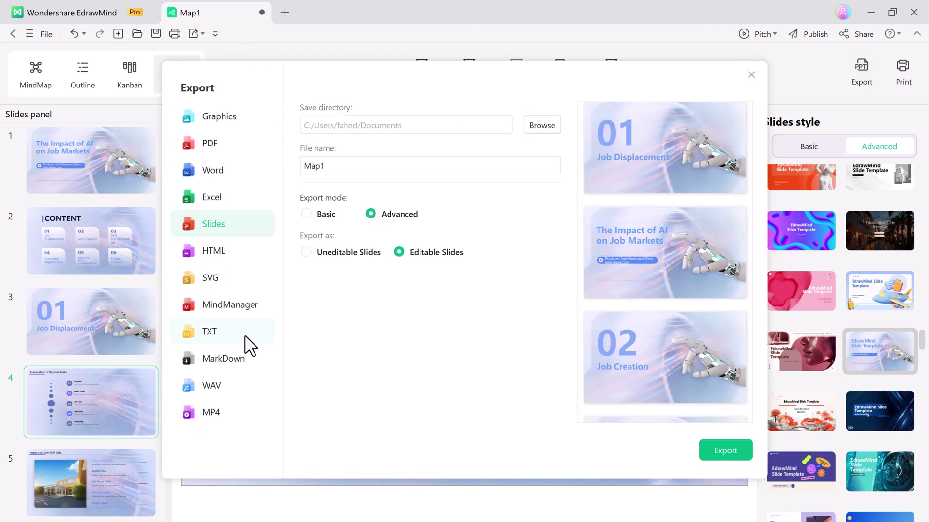
pyautogui.scroll(-3, 610, 288)
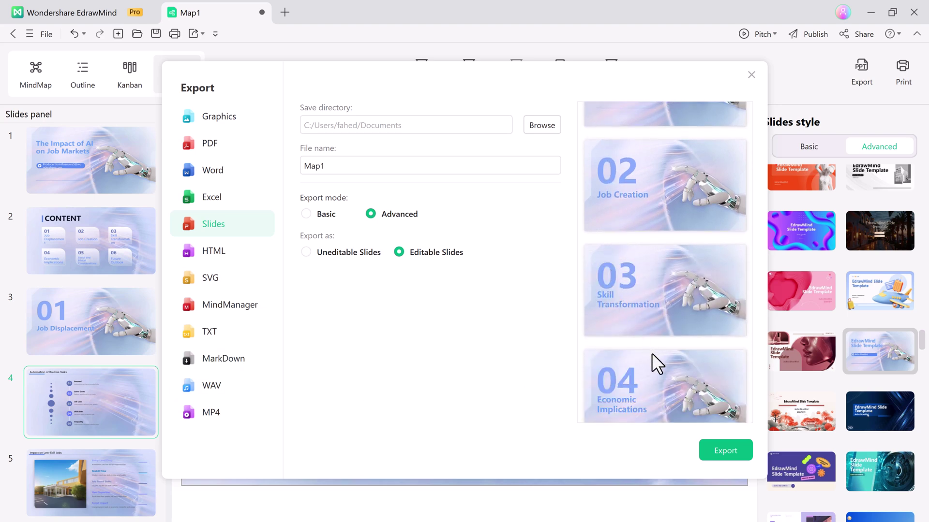
pyautogui.scroll(-4, 659, 352)
pyautogui.scroll(-10, 659, 352)
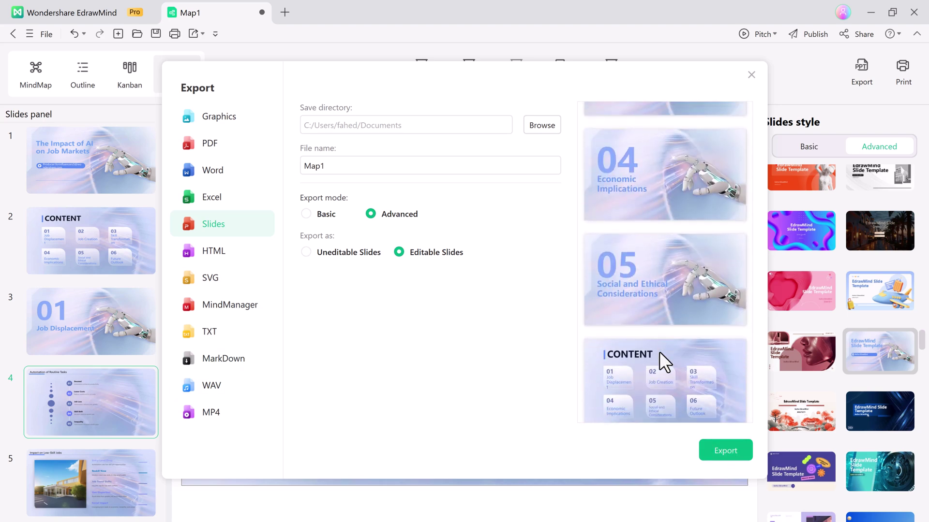
pyautogui.scroll(-10, 659, 352)
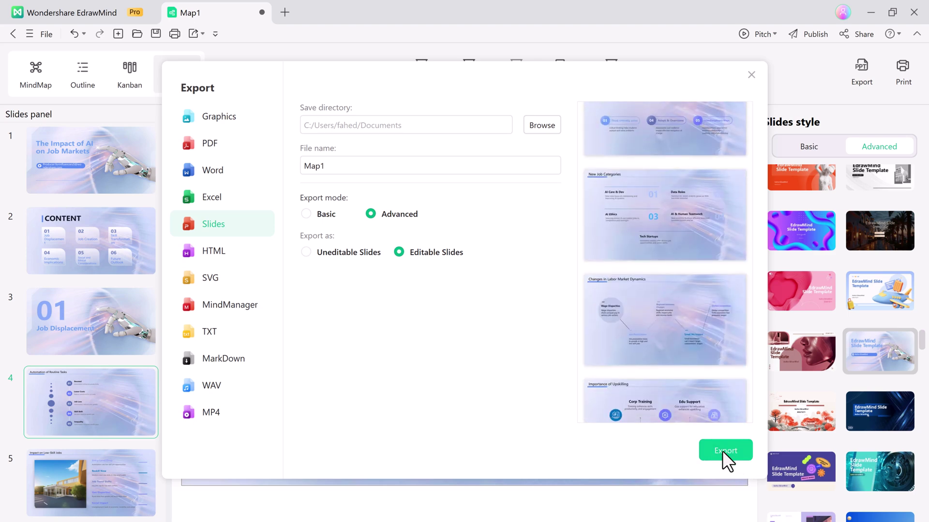
pyautogui.click(722, 451)
# Look over the Excel, Word, PDF and MindManager export options, then return to Slides.
pyautogui.click(230, 202)
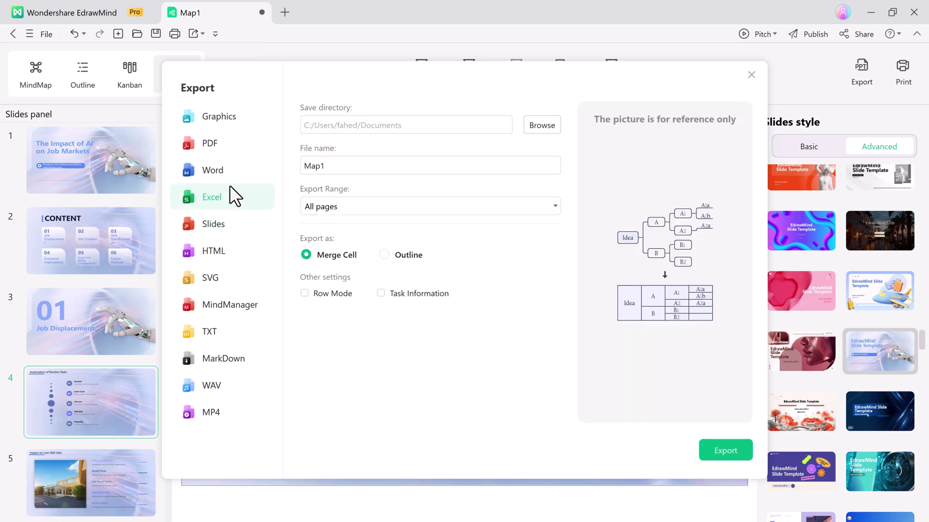
pyautogui.click(230, 172)
pyautogui.click(233, 146)
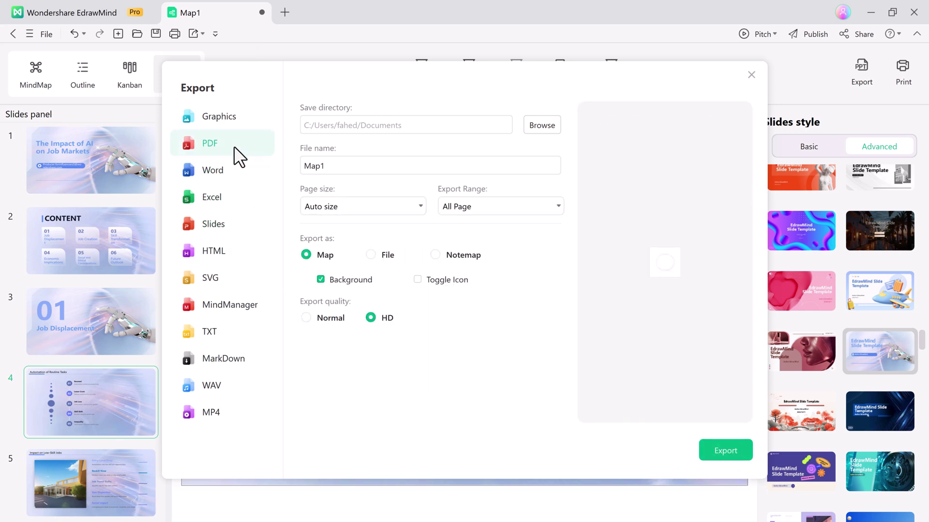
pyautogui.click(231, 305)
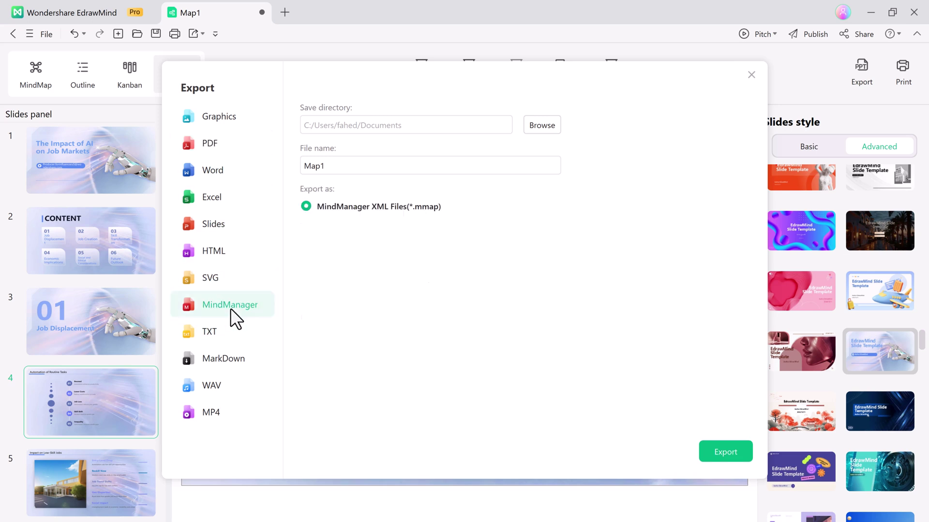
pyautogui.click(225, 228)
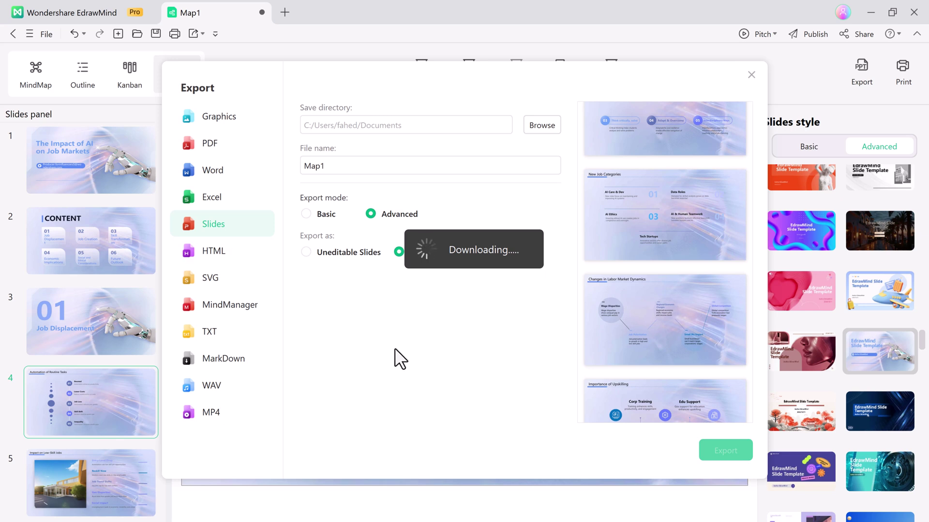